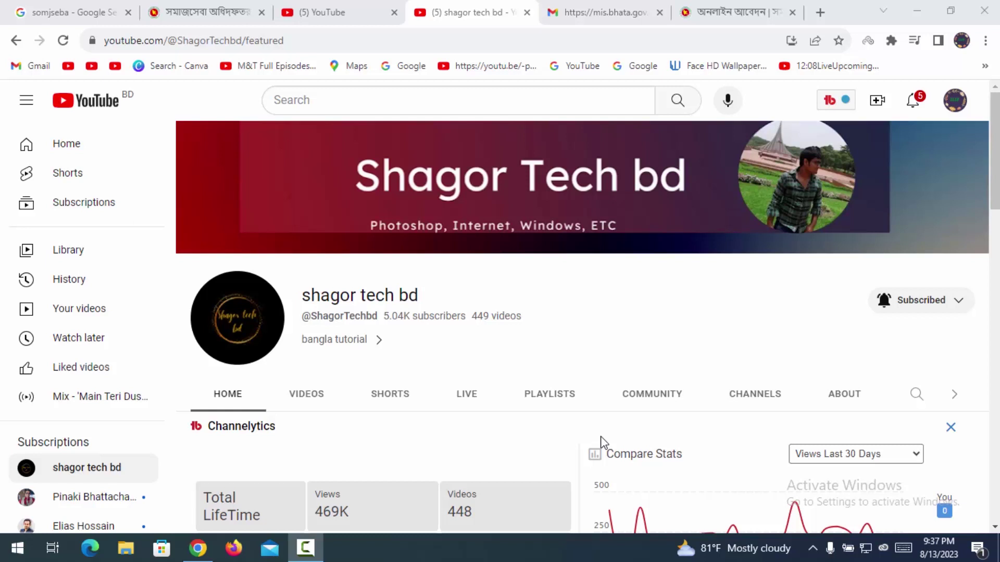
Step: Switch from the YouTube channel to the mis.bhata.gov.bd online application tab
click(745, 6)
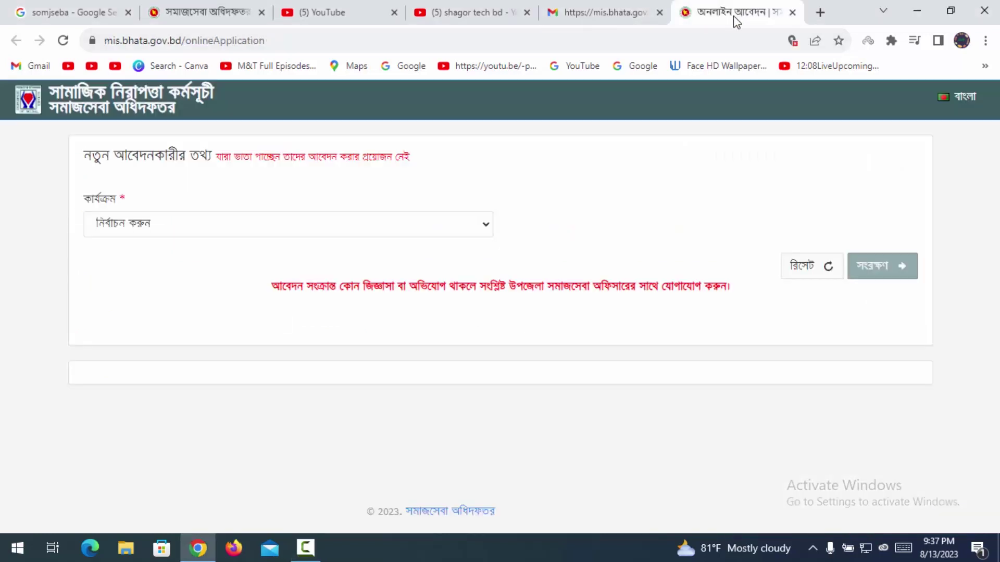
Step: Open the কার্যক্রম (programme) dropdown to see the available allowance programmes
click(175, 231)
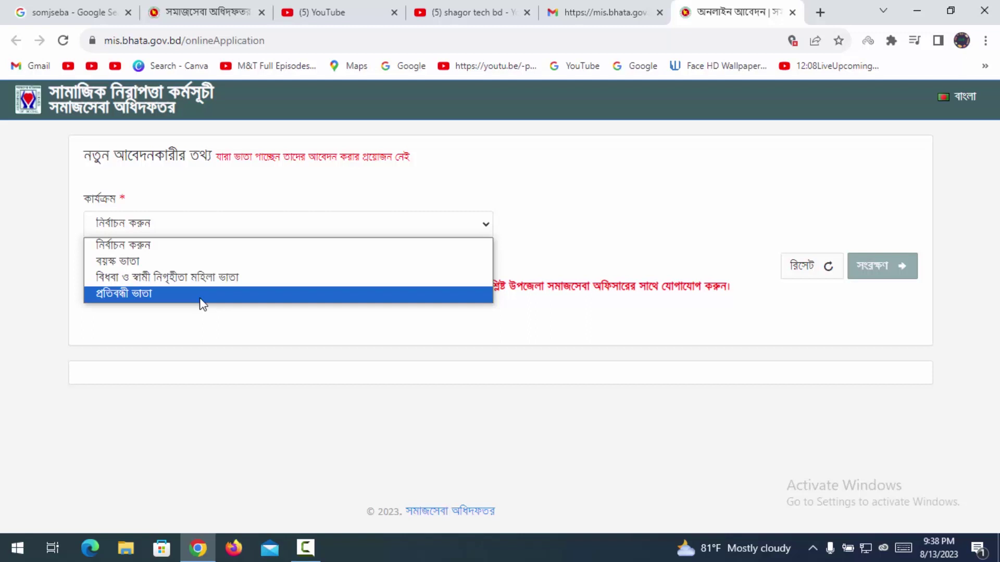
Step: Select বয়স্ক ভাতা (Old Age Allowance) and review its form down to the Save button
click(176, 262)
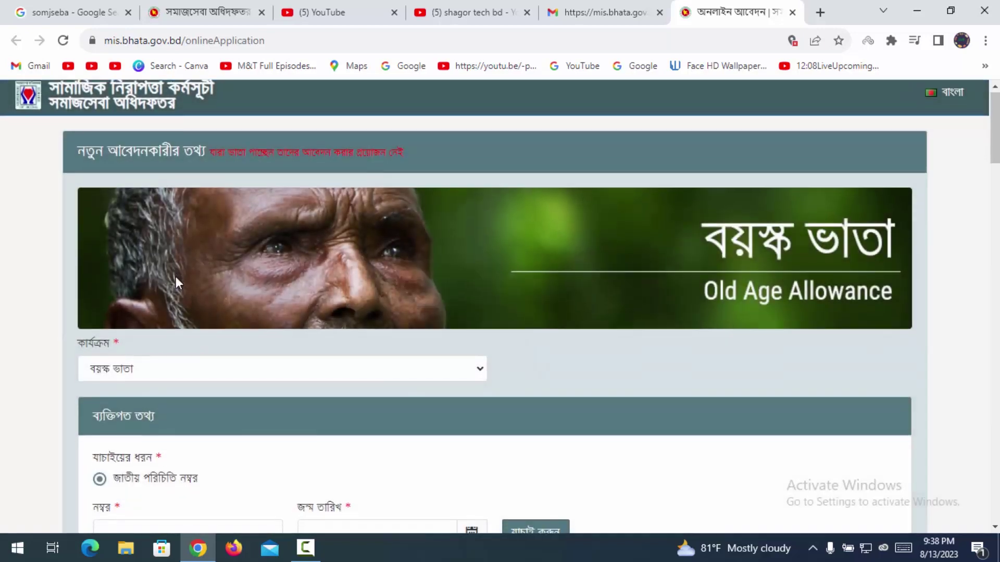
scroll(176, 278, down, 5)
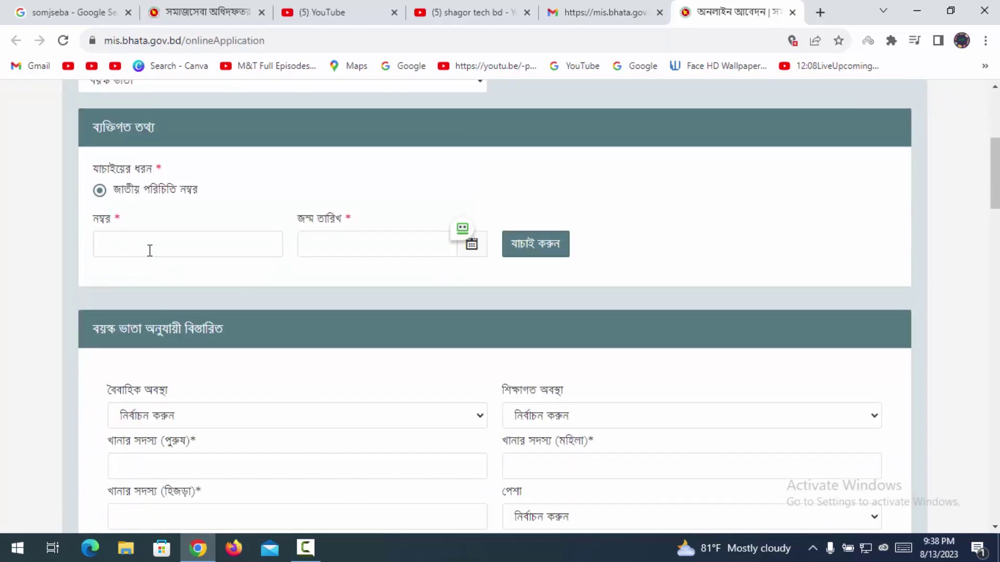
scroll(317, 254, down, 1)
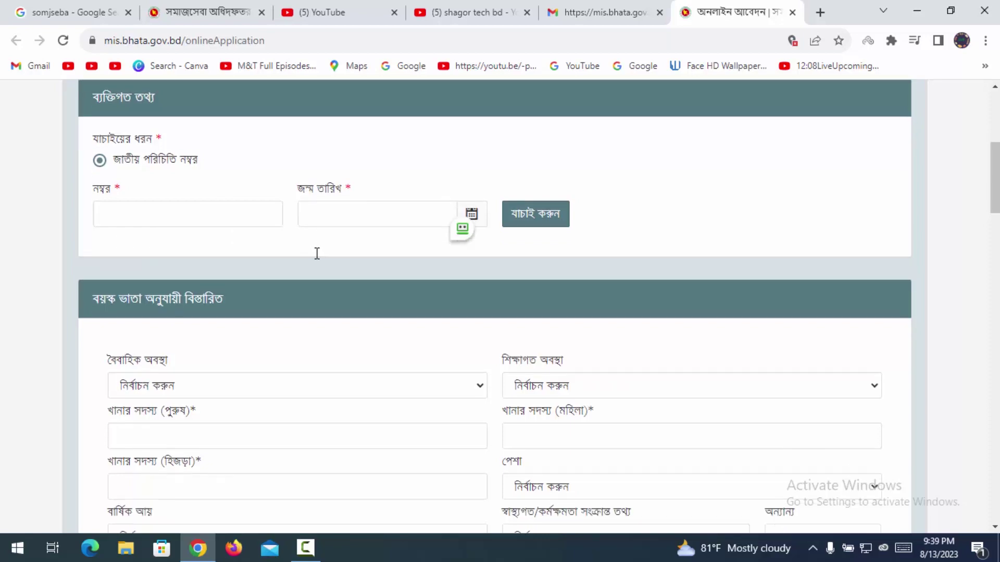
scroll(316, 253, down, 9)
scroll(315, 253, down, 9)
scroll(315, 252, down, 9)
scroll(315, 252, down, 9)
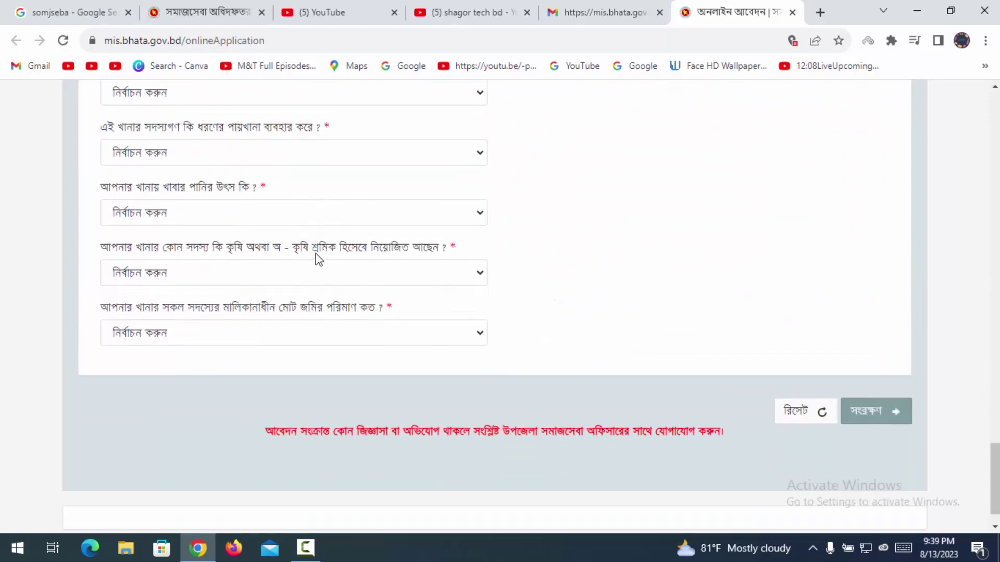
scroll(317, 258, up, 3)
scroll(317, 257, up, 5)
scroll(316, 258, up, 5)
scroll(317, 258, up, 5)
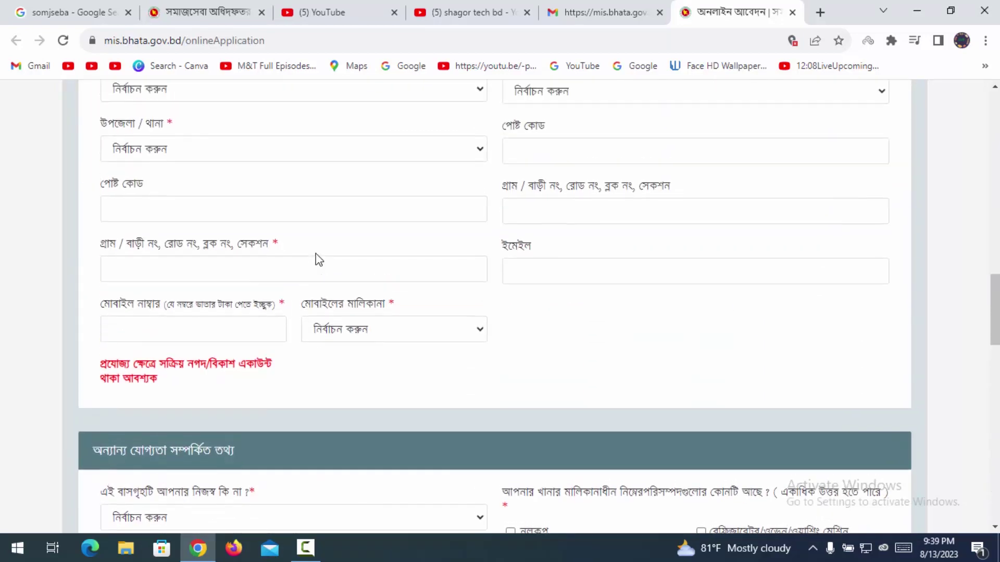
scroll(318, 259, up, 4)
scroll(315, 259, up, 9)
scroll(316, 259, up, 1)
scroll(367, 296, down, 4)
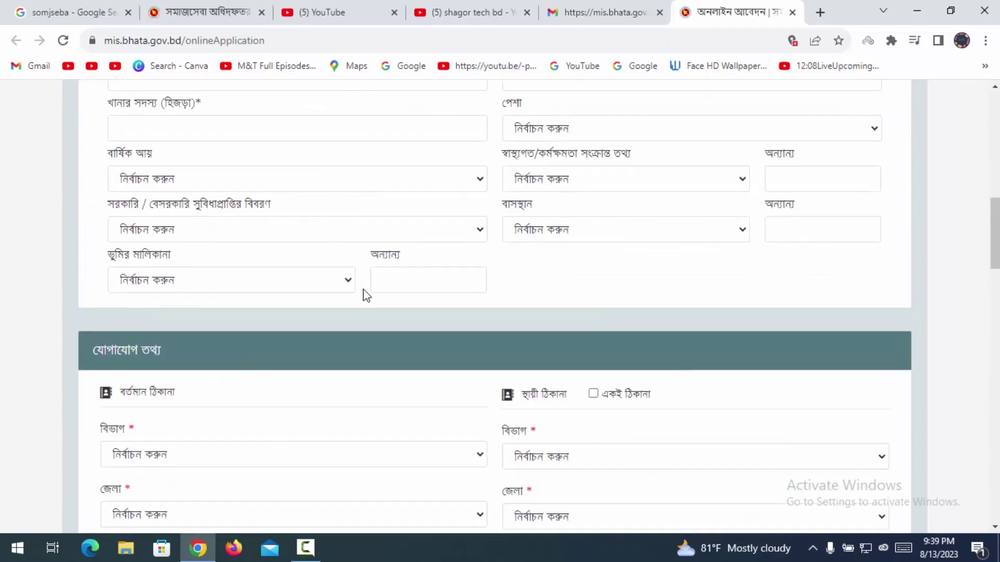
scroll(366, 295, down, 5)
scroll(386, 315, down, 9)
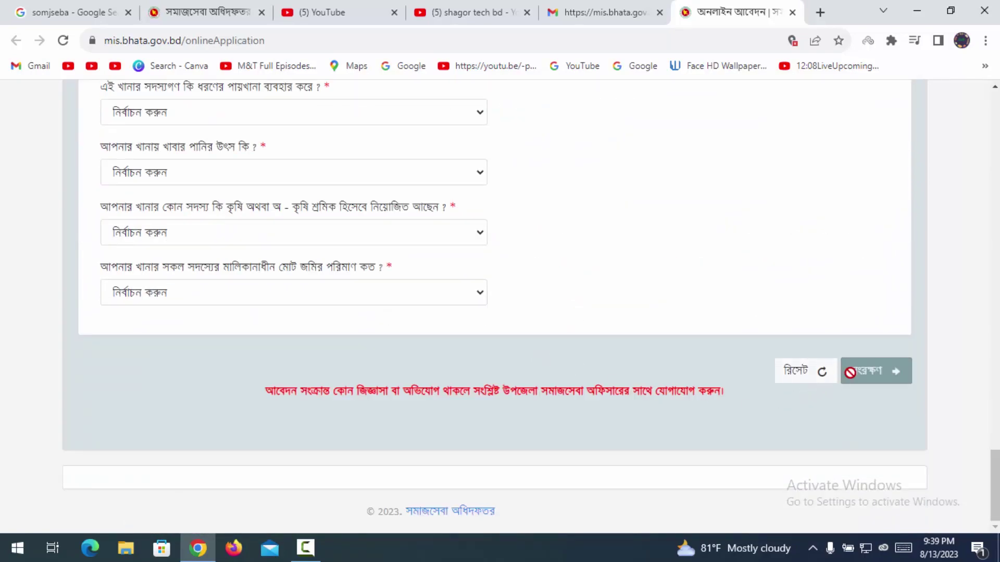
scroll(365, 289, up, 5)
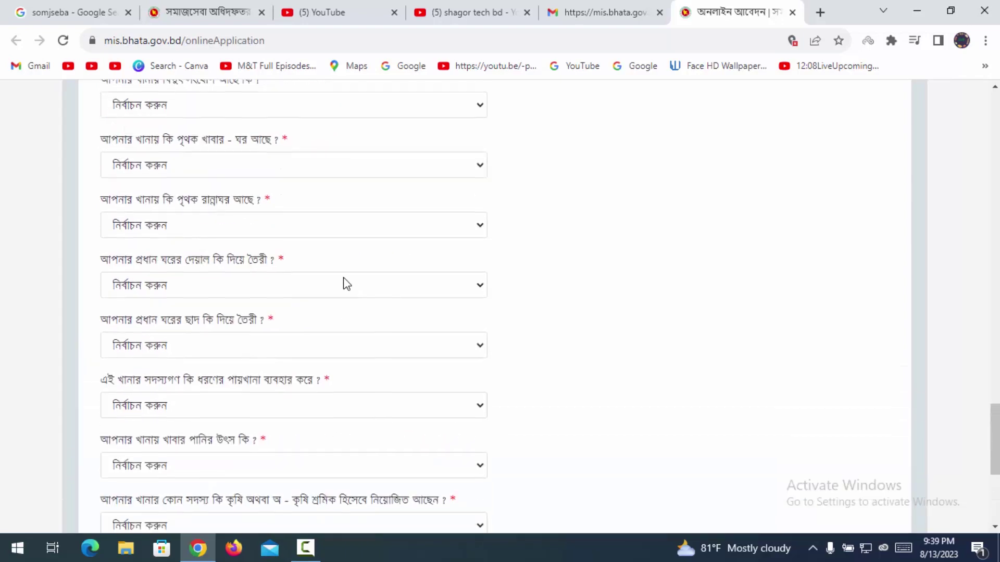
scroll(346, 284, up, 5)
scroll(346, 284, up, 5)
scroll(346, 284, up, 5)
scroll(347, 284, up, 5)
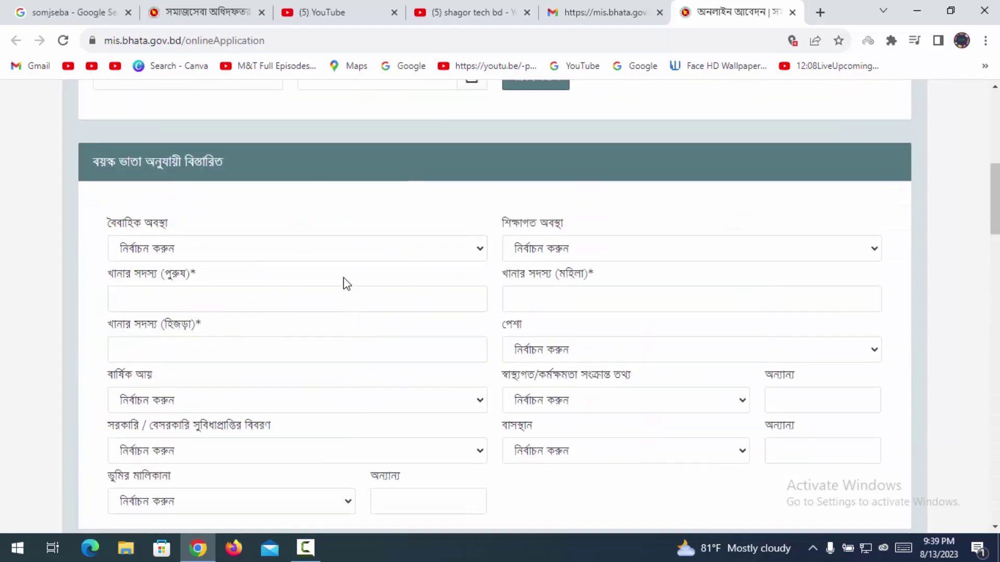
scroll(344, 283, up, 4)
scroll(339, 284, up, 3)
click(172, 277)
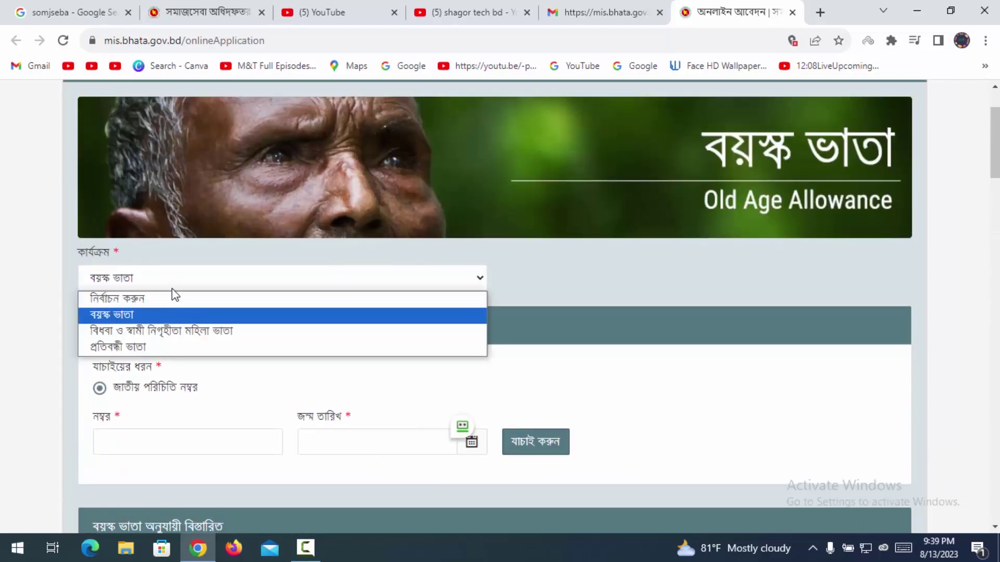
Step: Select বিধবা ও স্বামী নিগৃহীতা মহিলা ভাতা and review its form from top to bottom
click(174, 331)
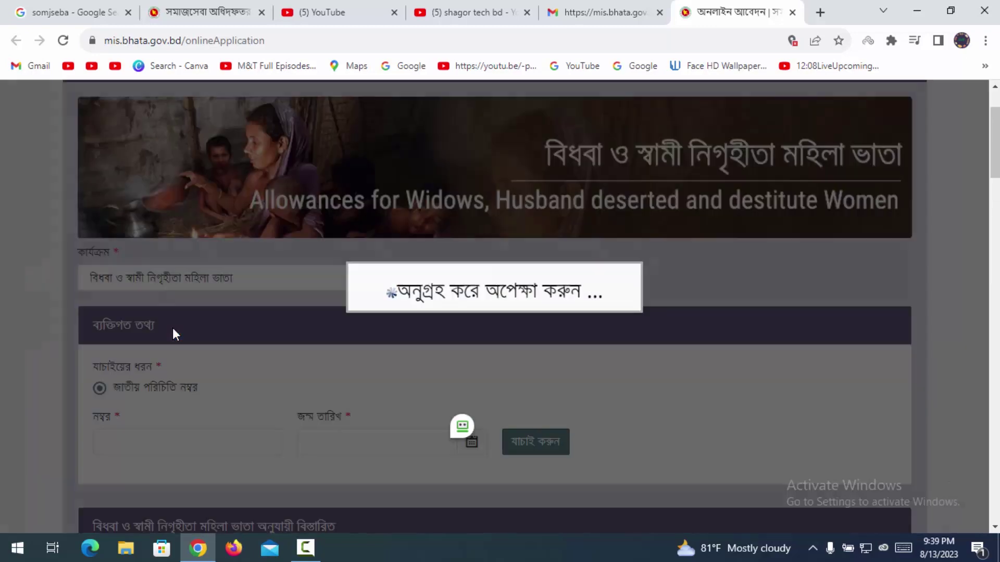
scroll(219, 333, down, 1)
scroll(218, 332, down, 3)
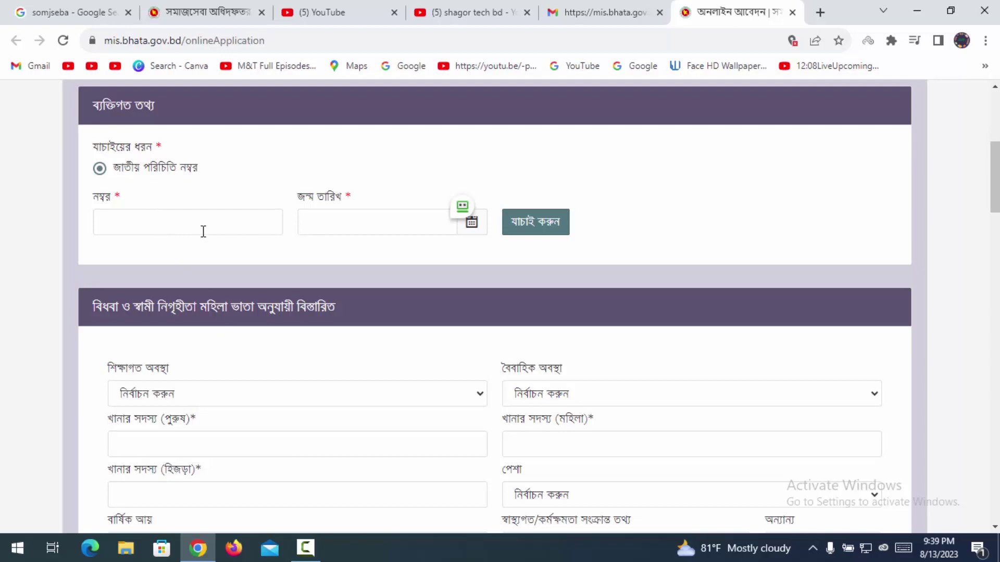
scroll(346, 236, down, 2)
scroll(344, 238, down, 5)
scroll(345, 238, down, 3)
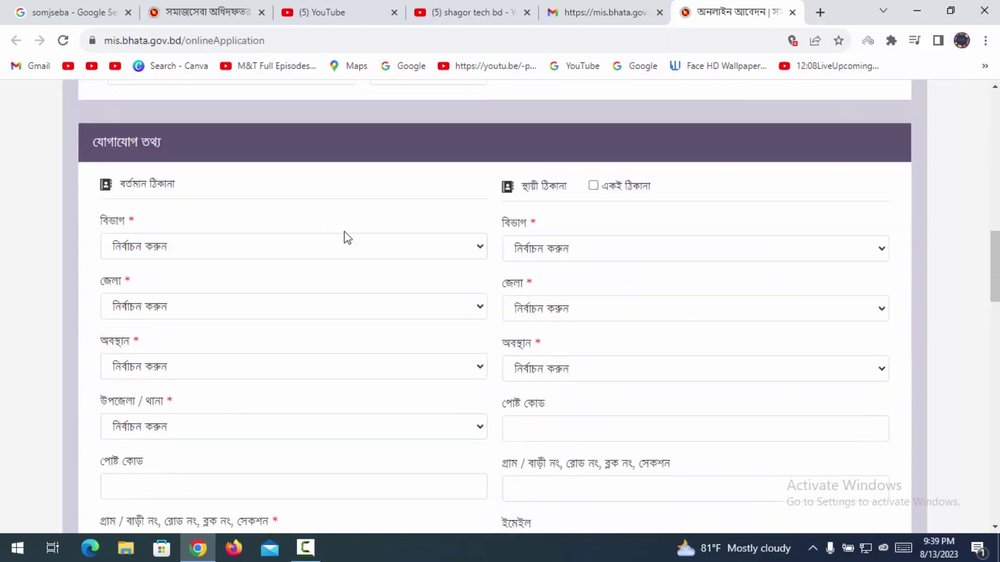
scroll(345, 238, down, 3)
scroll(345, 238, down, 5)
scroll(345, 238, down, 2)
scroll(347, 238, down, 6)
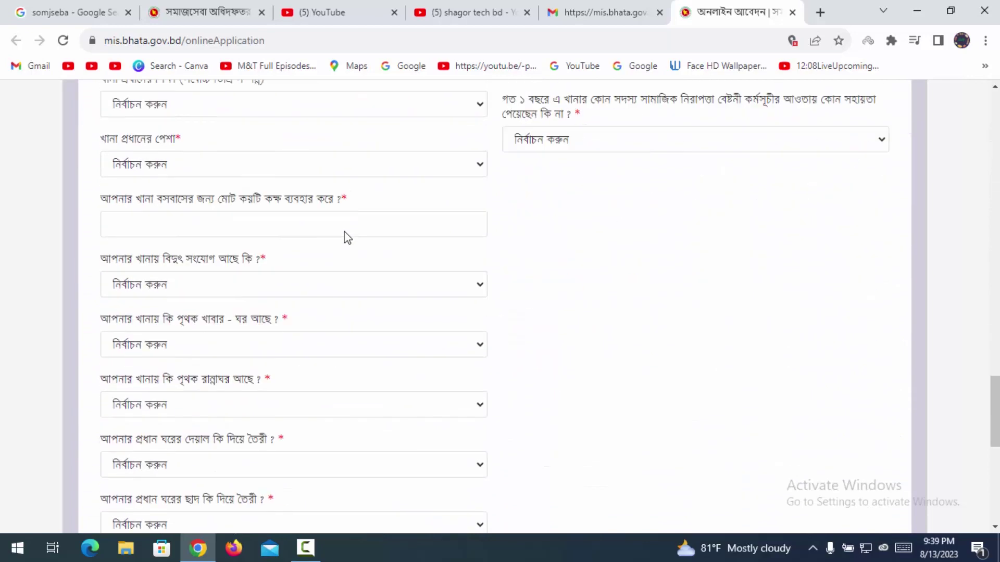
scroll(348, 237, down, 5)
scroll(347, 238, down, 2)
scroll(347, 239, up, 4)
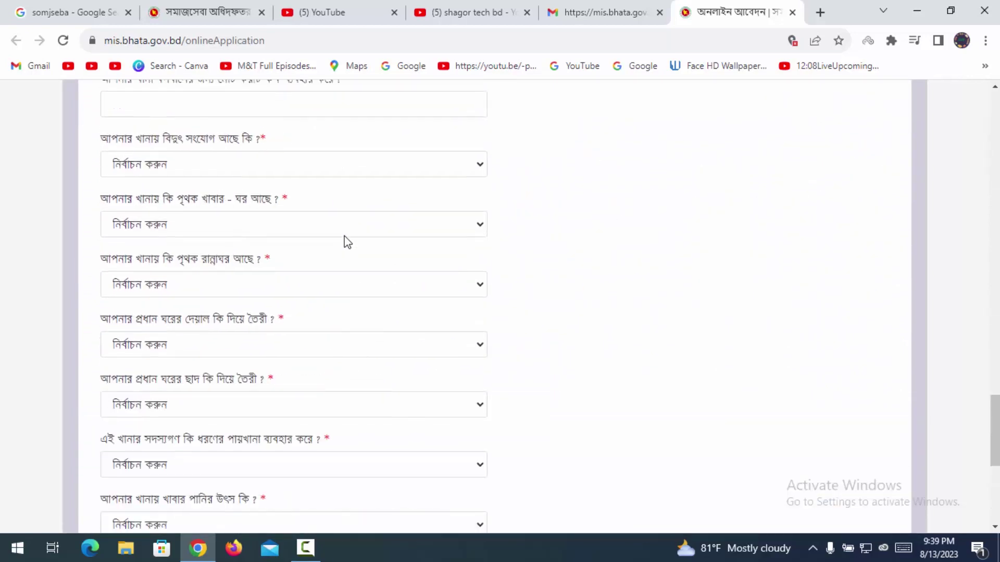
scroll(347, 240, up, 5)
scroll(347, 241, up, 6)
scroll(347, 241, up, 7)
scroll(345, 237, up, 7)
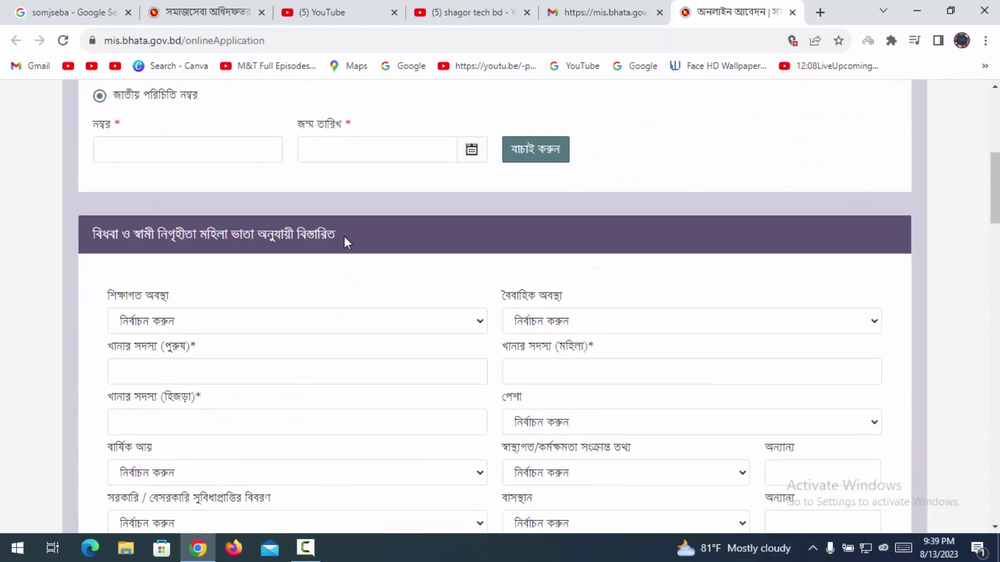
scroll(344, 237, up, 6)
click(205, 284)
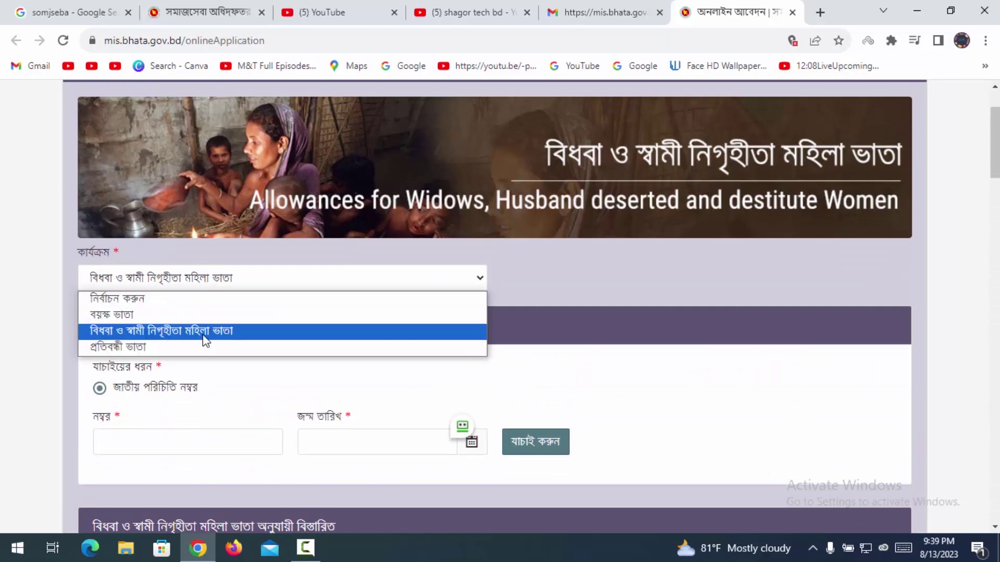
Step: Select প্রতিবন্ধী ভাতা (Disability Allowance) and scroll to its disability details section
key(Escape)
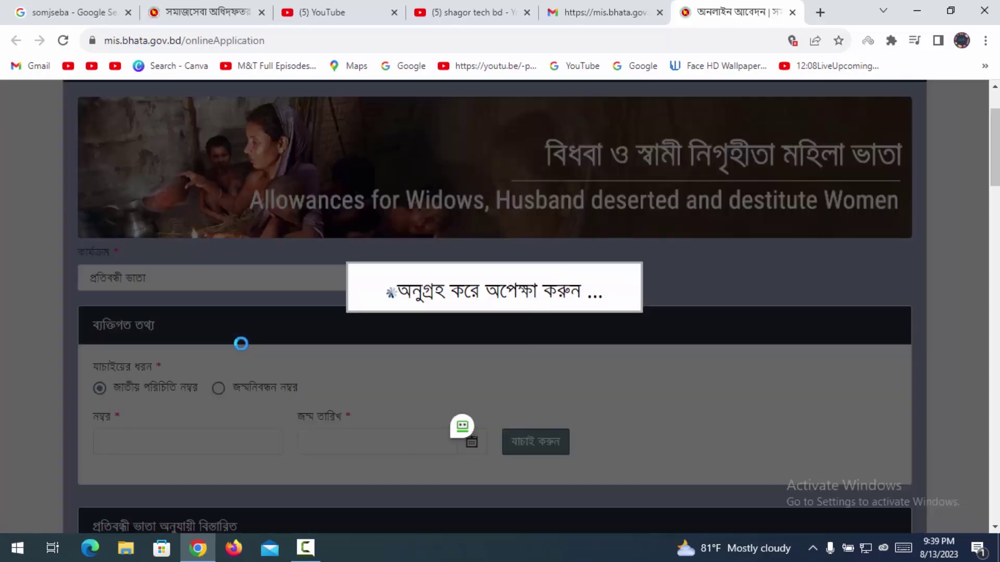
scroll(245, 350, down, 5)
scroll(245, 350, down, 1)
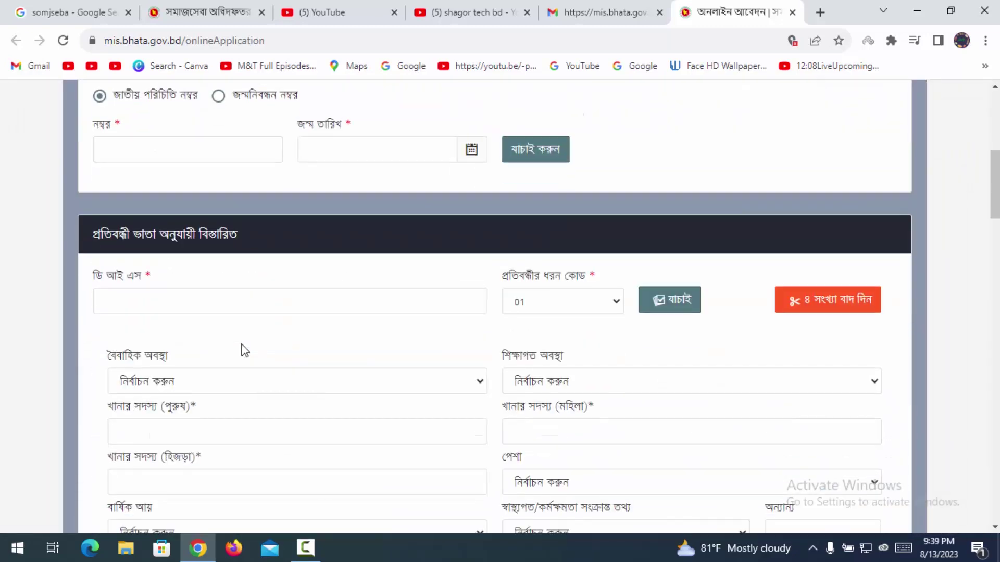
scroll(242, 344, up, 4)
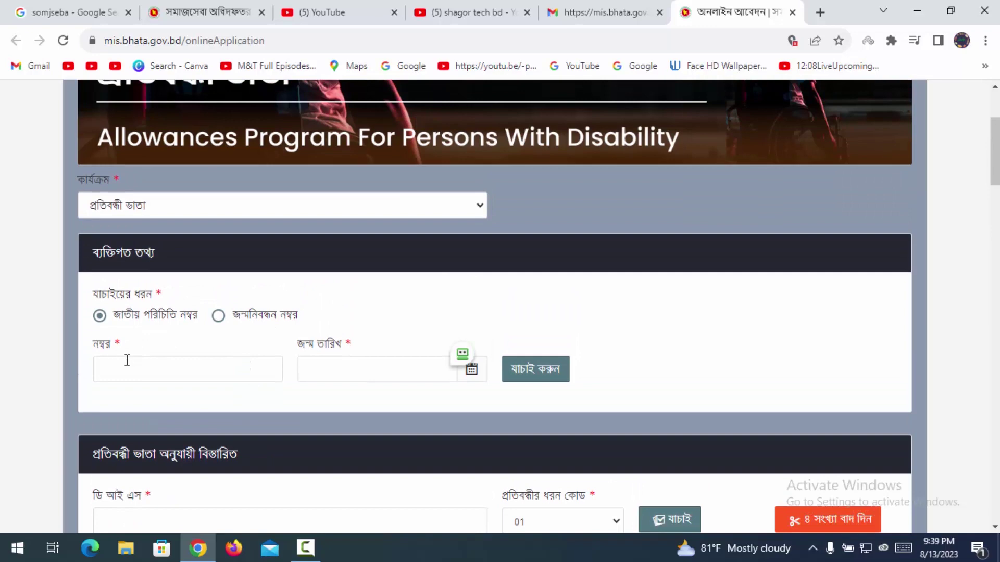
scroll(177, 312, down, 1)
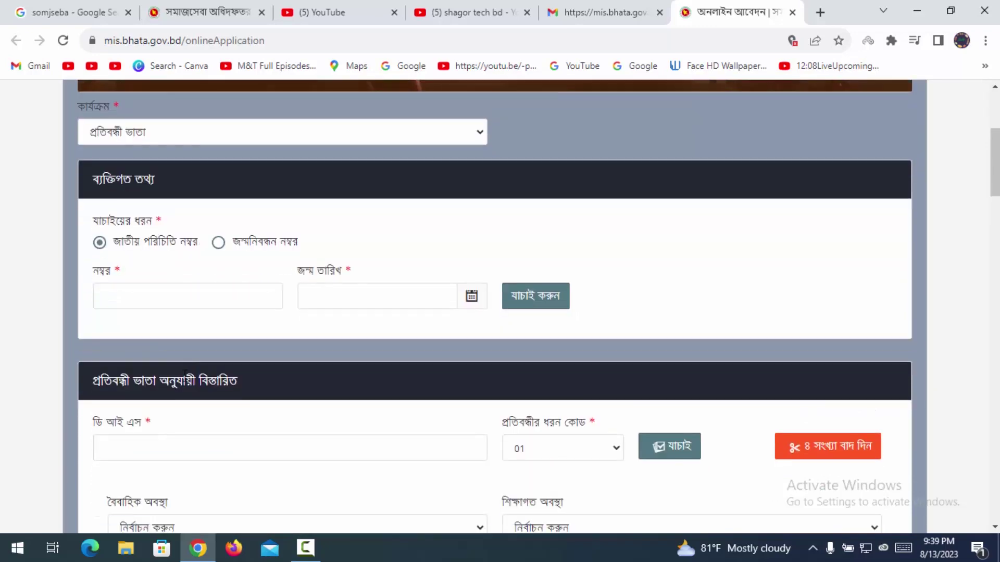
scroll(167, 254, down, 3)
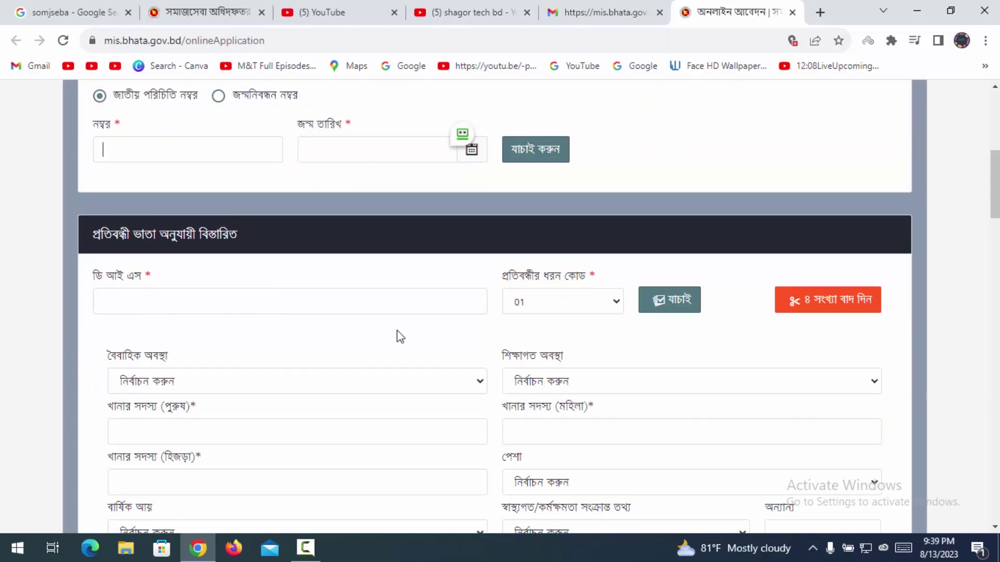
Step: View the disability type codes, keep code 01, and return to the form's top
click(569, 311)
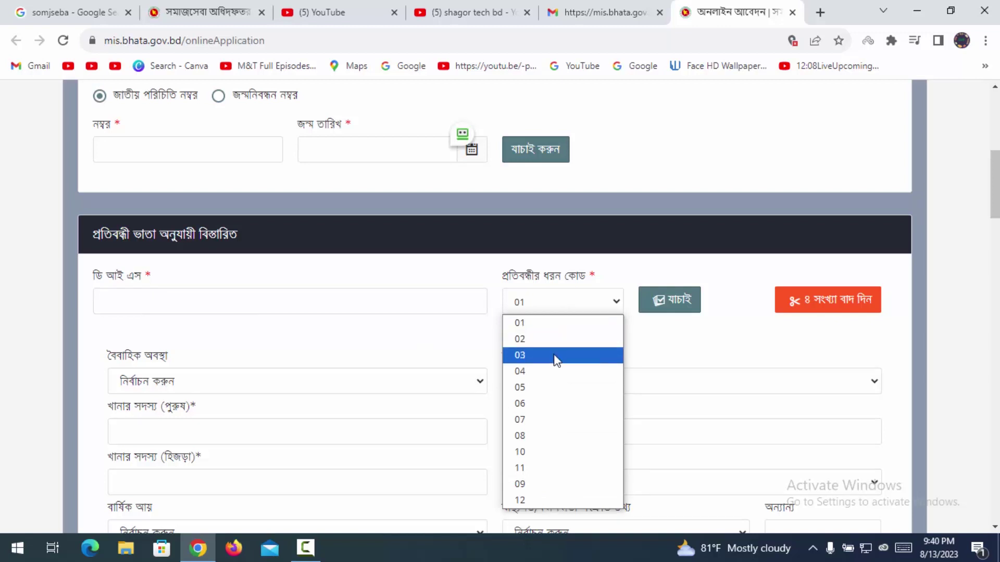
click(708, 293)
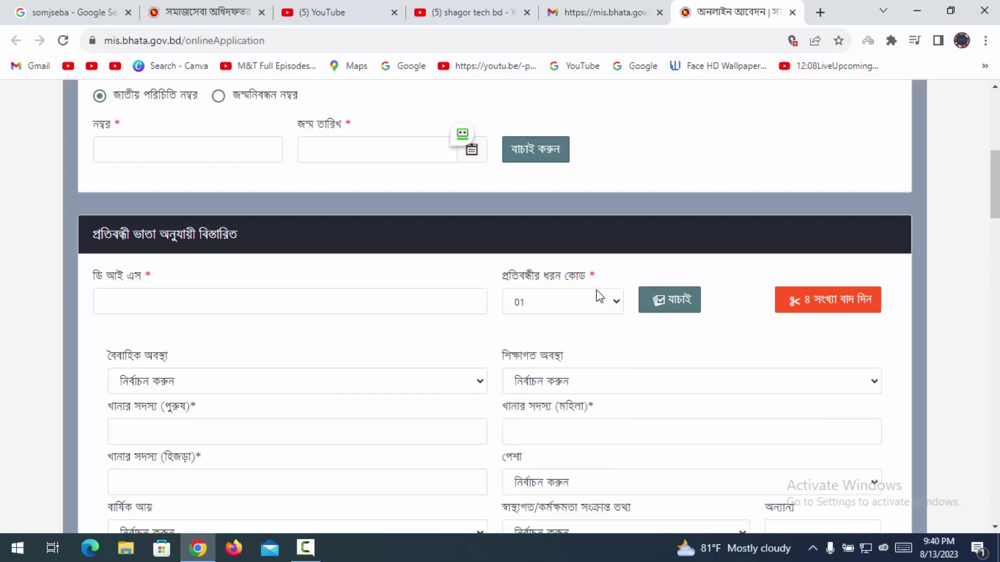
scroll(439, 312, down, 3)
scroll(508, 402, down, 5)
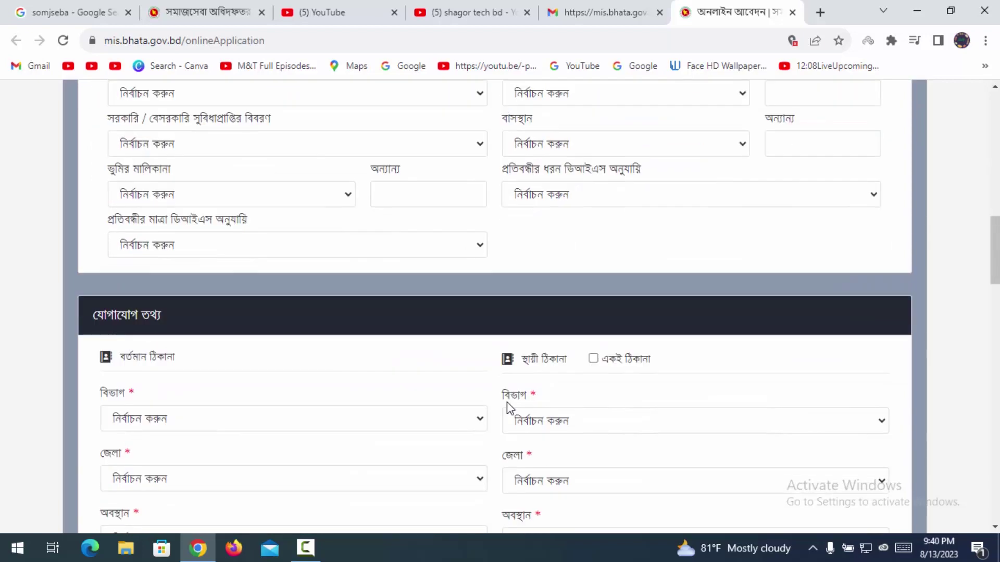
scroll(507, 402, up, 2)
scroll(507, 402, up, 3)
scroll(507, 402, up, 4)
scroll(507, 402, up, 6)
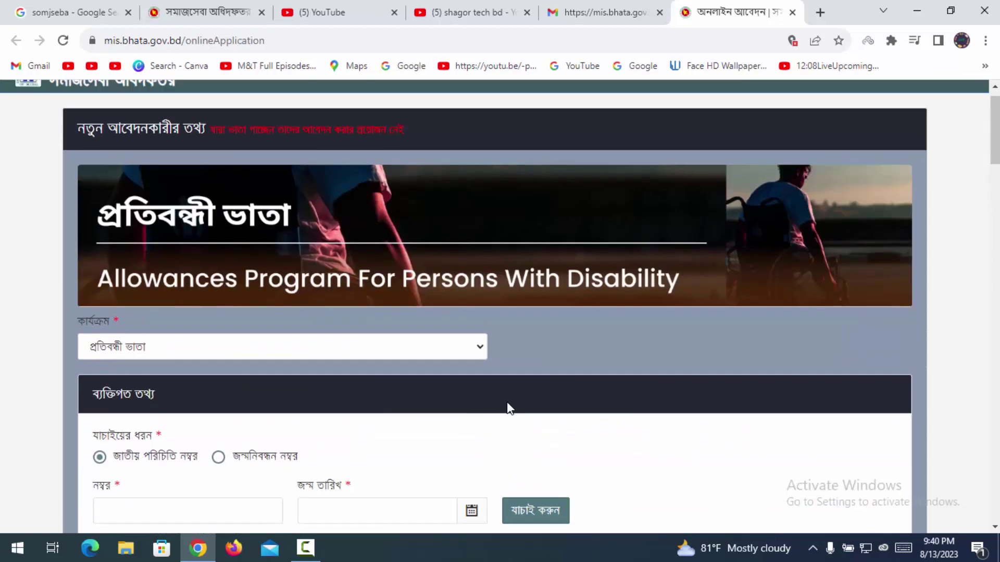
scroll(509, 408, up, 1)
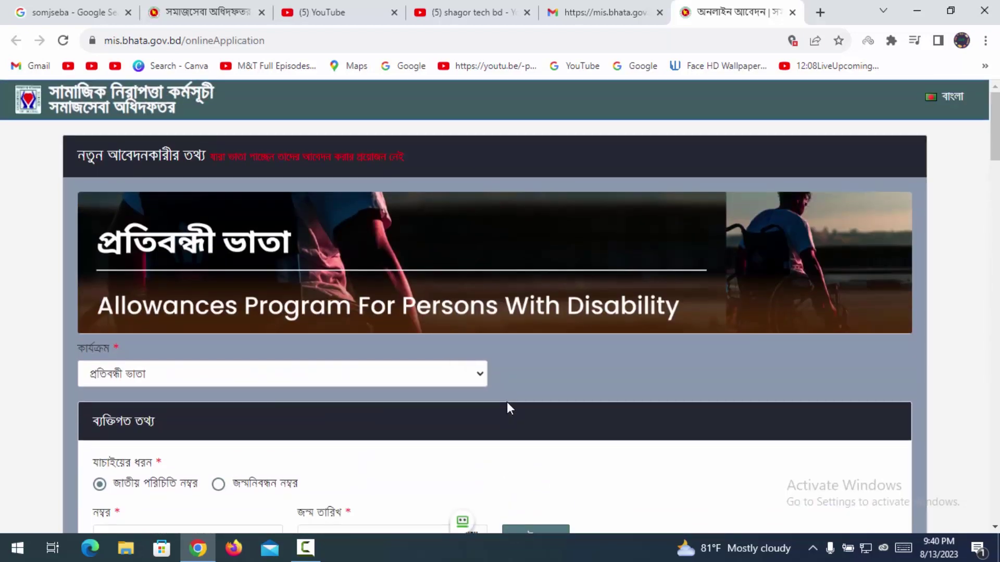